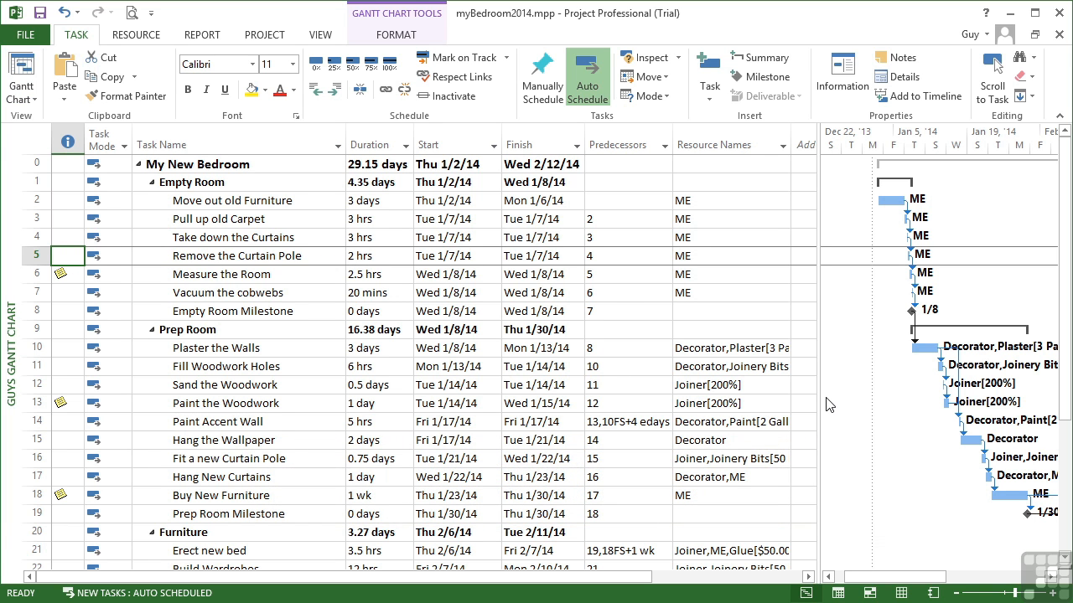
Widen the Gantt chart area and insert a new bar style named "Critical Tasks" above the Task style
left_click_drag(819, 348, 706, 348)
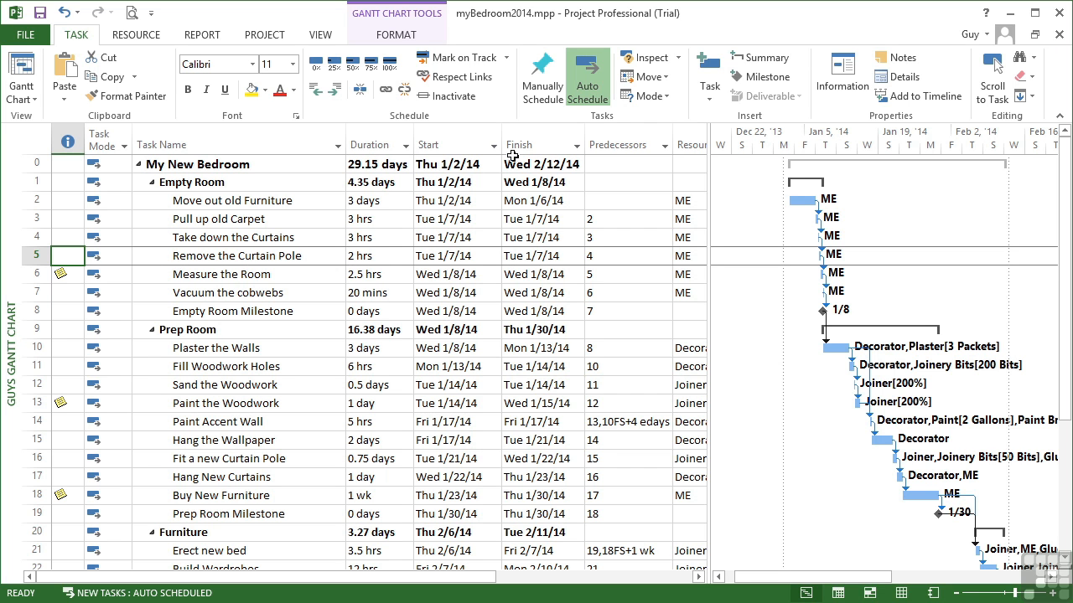
left_click(387, 35)
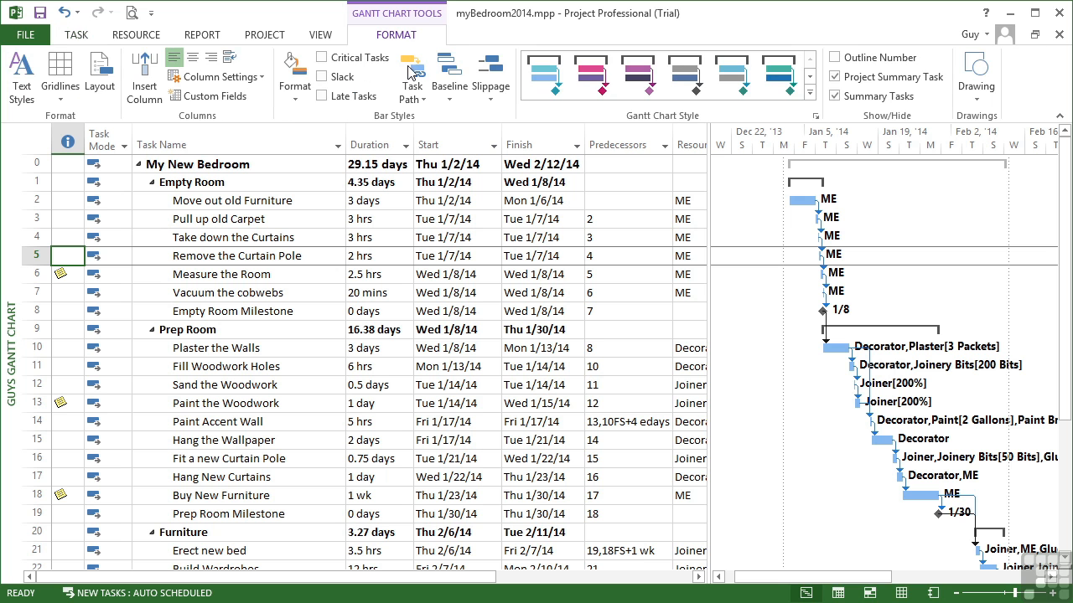
left_click(291, 100)
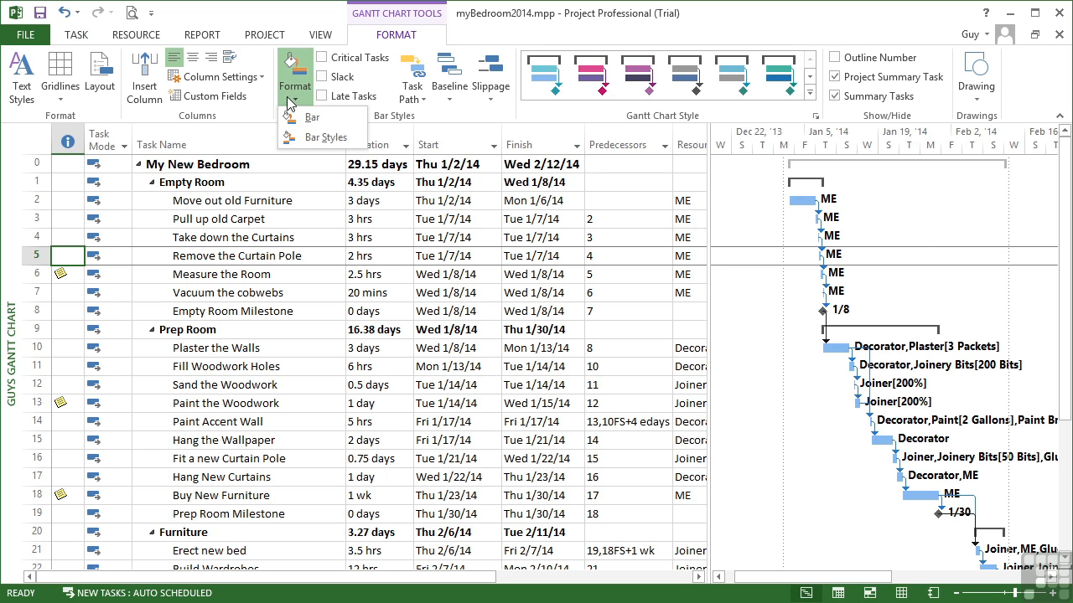
left_click(304, 140)
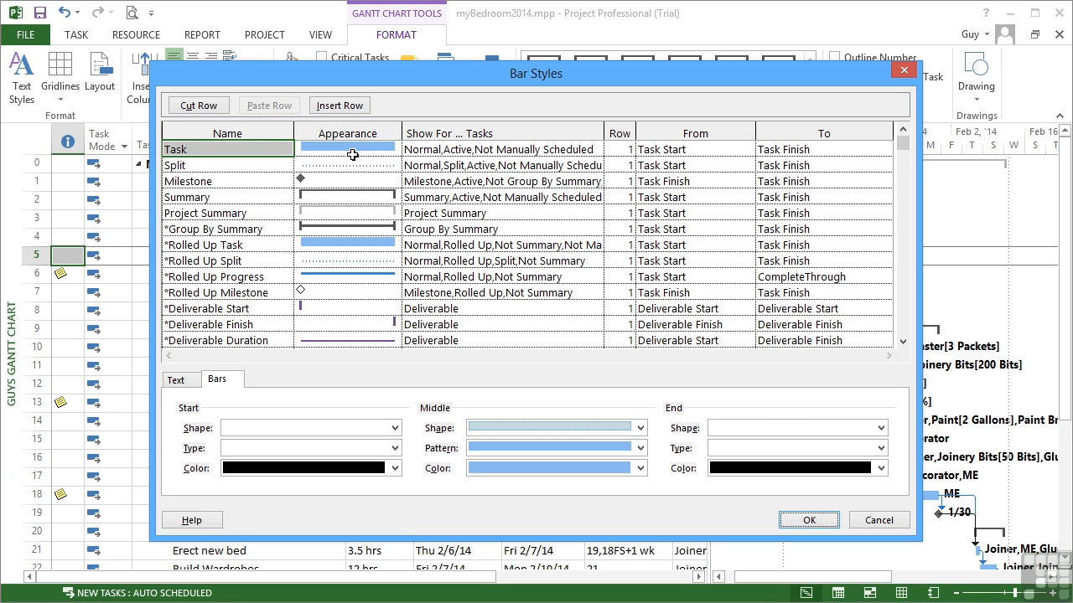
left_click(340, 106)
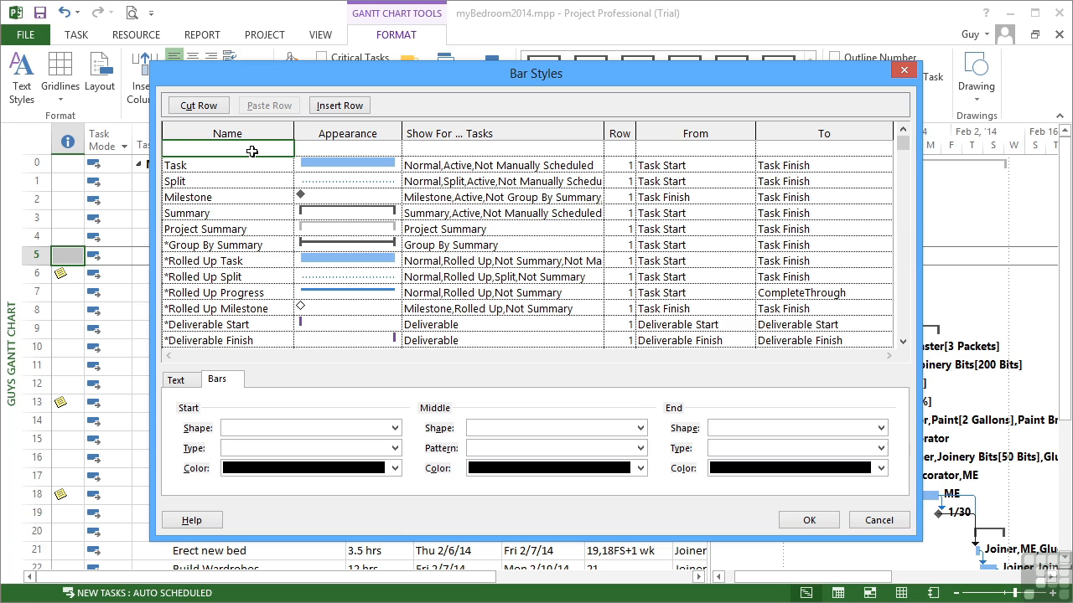
type("Critical Tasks")
left_click(251, 150)
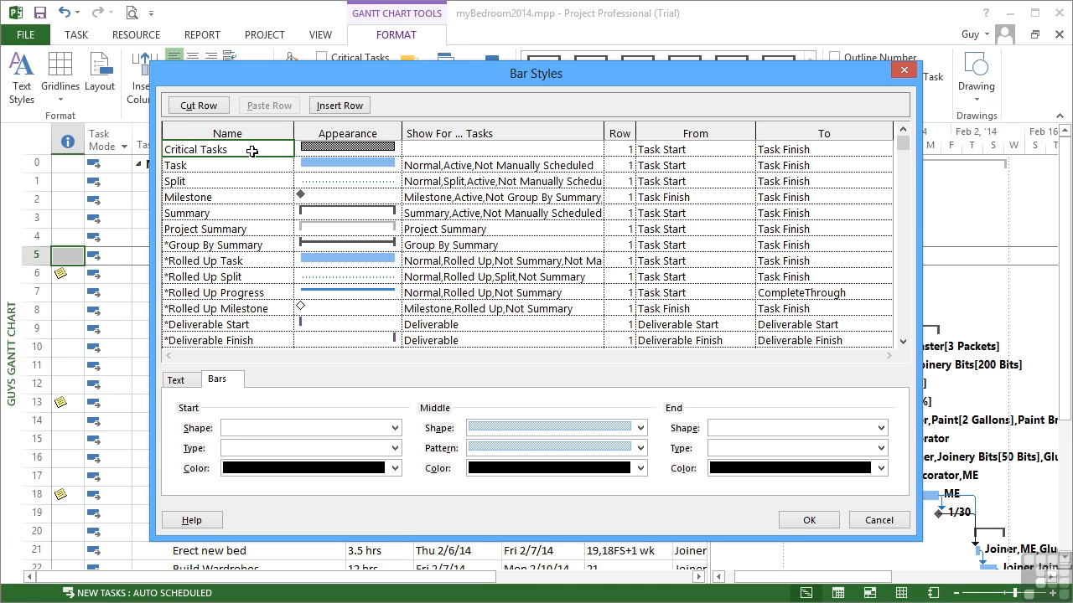
Set the middle bar color of the Critical Tasks style to the standard purple
left_click(353, 148)
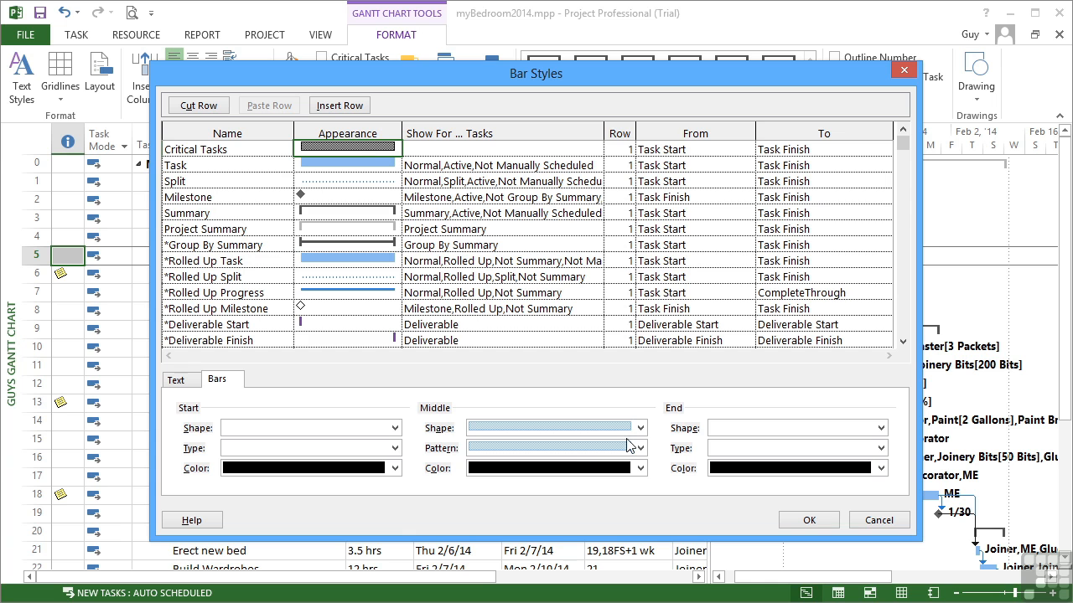
left_click(642, 470)
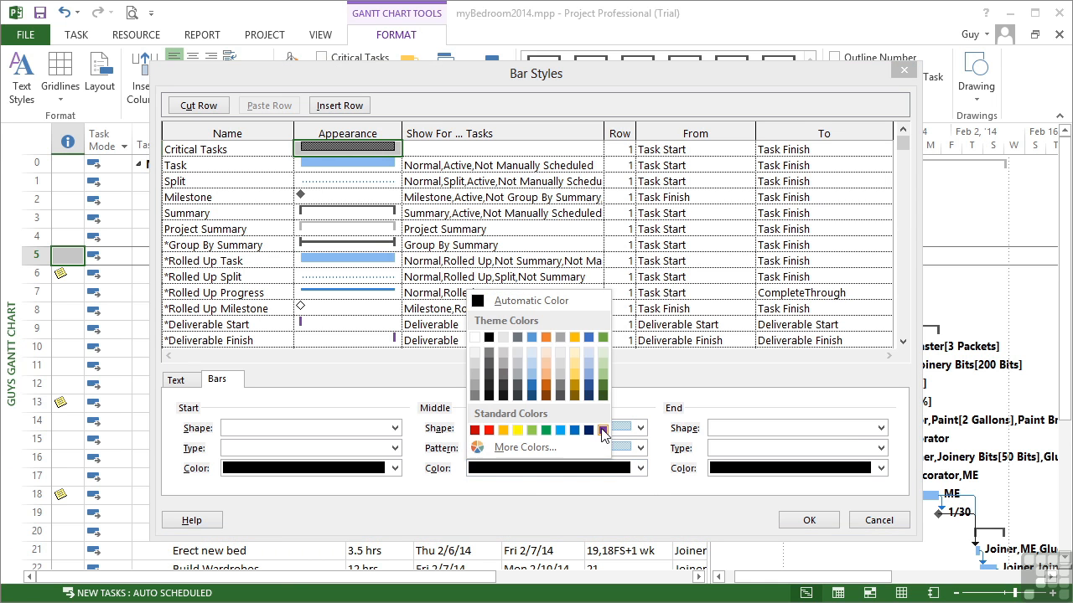
left_click(603, 431)
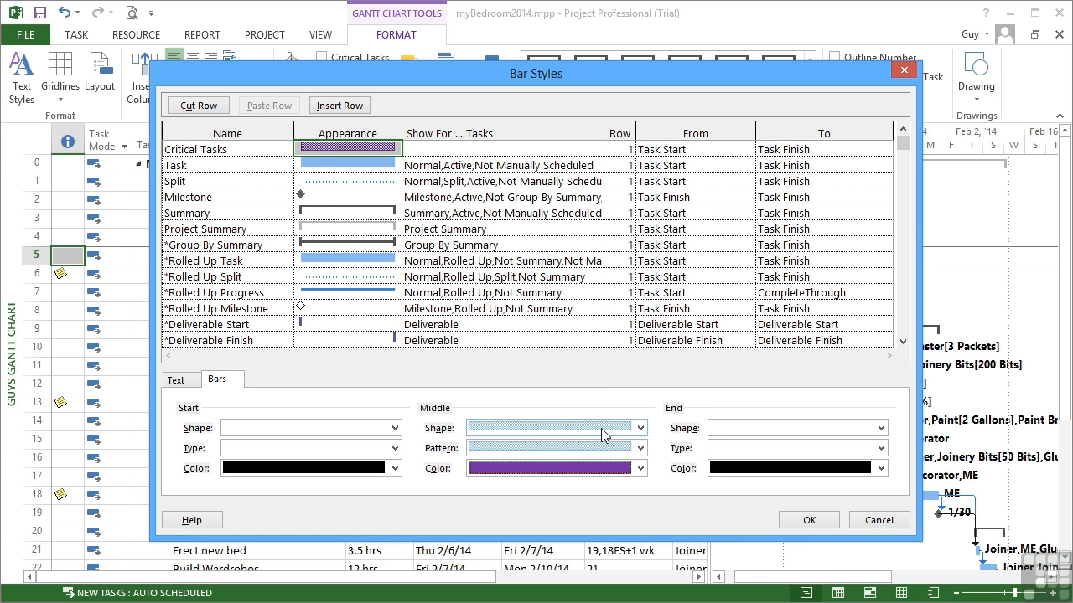
Make the Critical Tasks style show for Critical, Active and Normal tasks, from Task Start to Task Finish on row 1, and apply the bar styles
left_click(466, 149)
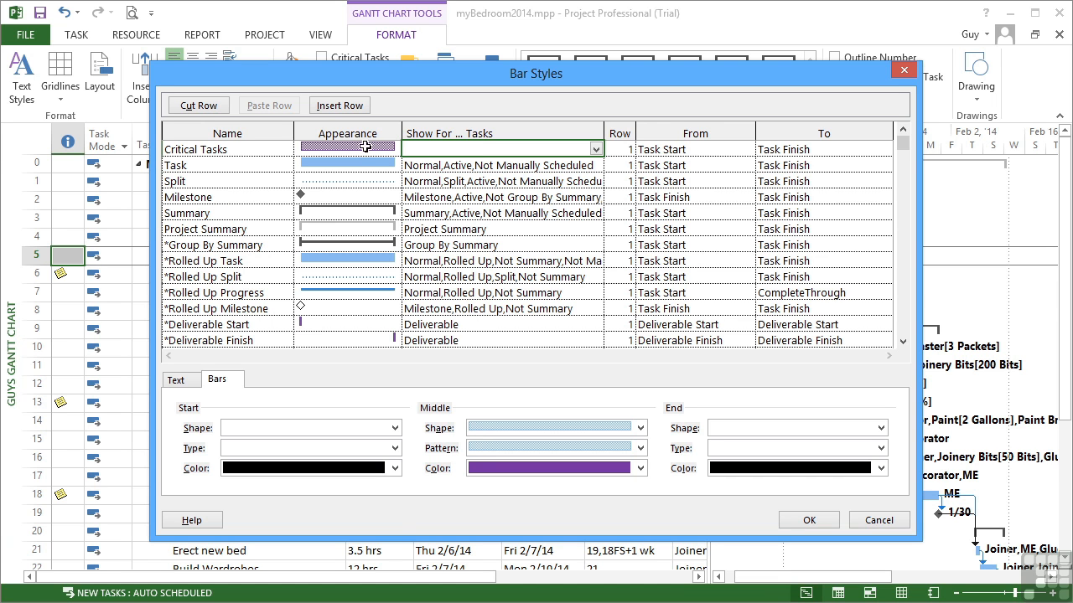
left_click(596, 151)
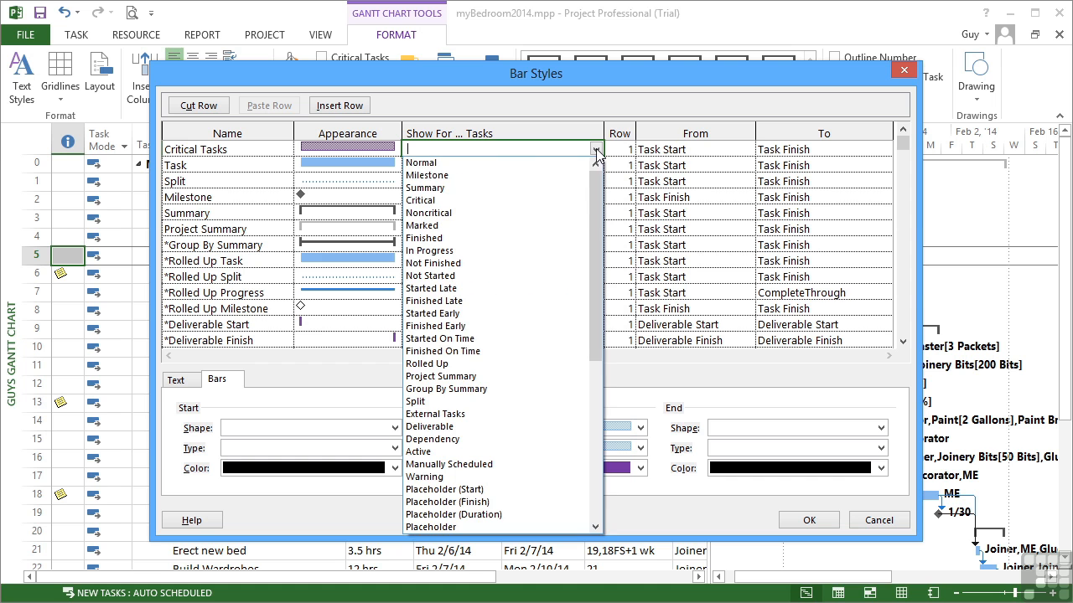
left_click(431, 201)
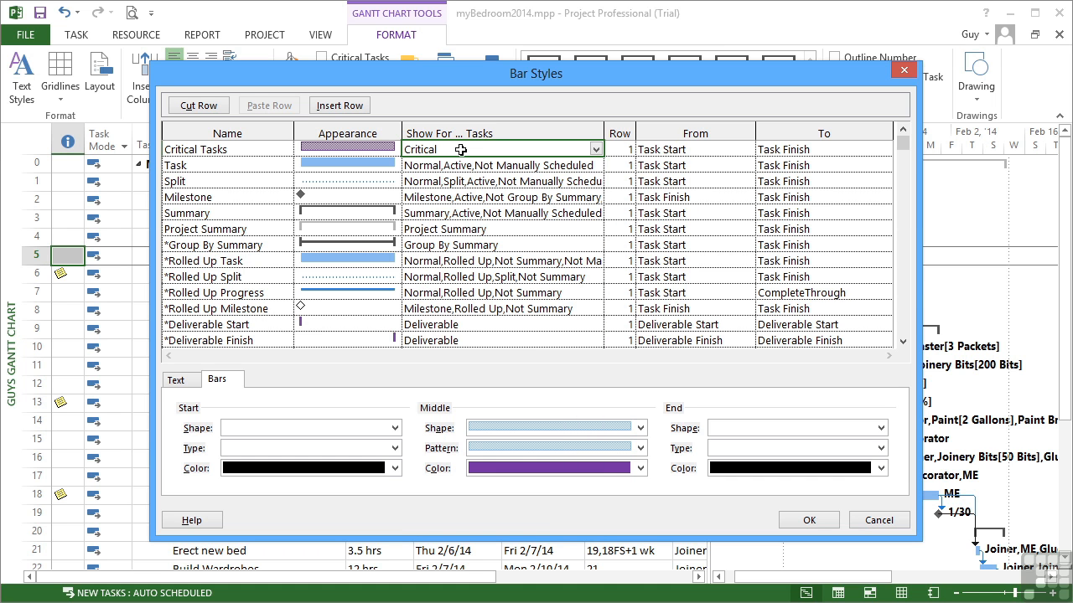
left_click(465, 149)
type(", active, normal")
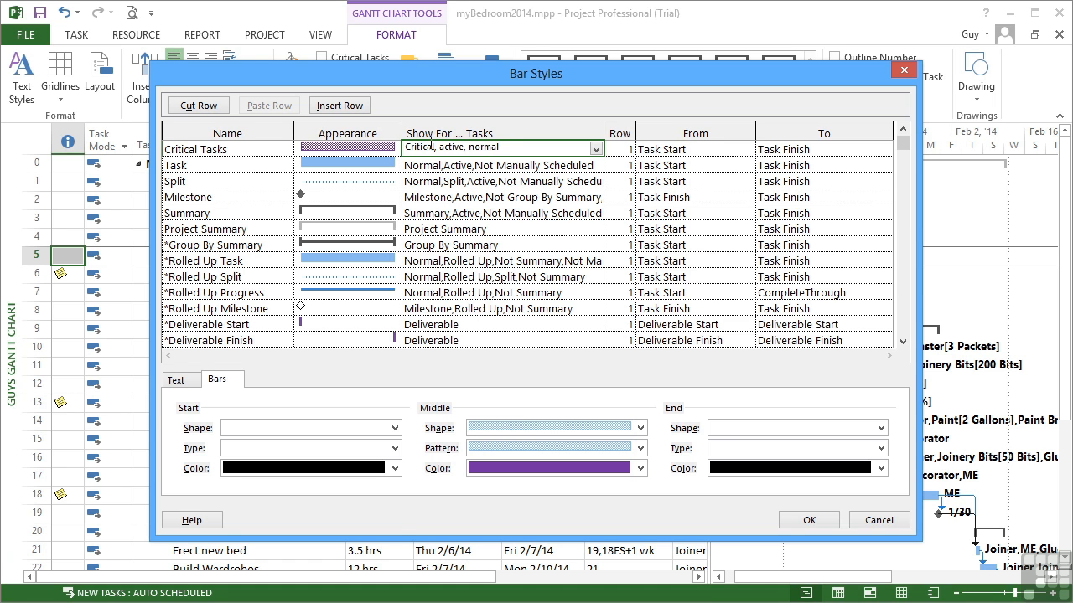
key("Return")
left_click(621, 149)
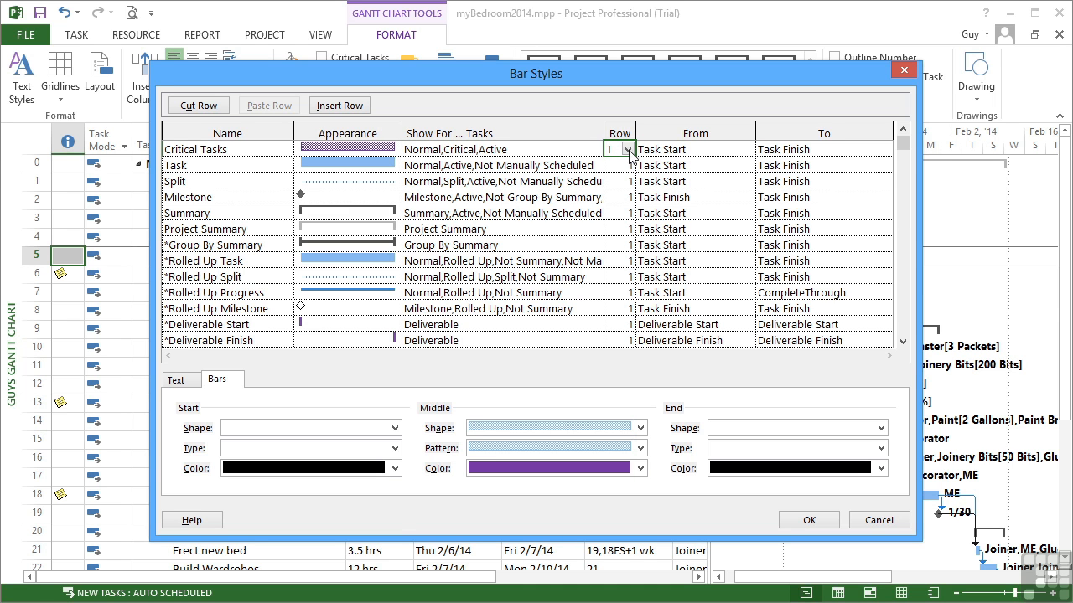
left_click(689, 150)
left_click(782, 149)
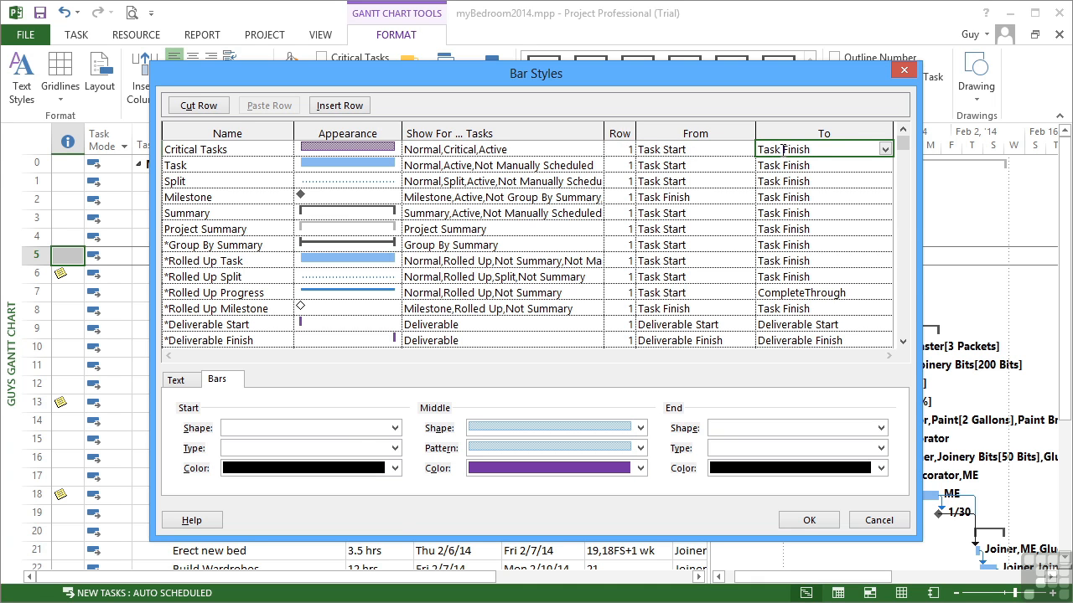
left_click(806, 522)
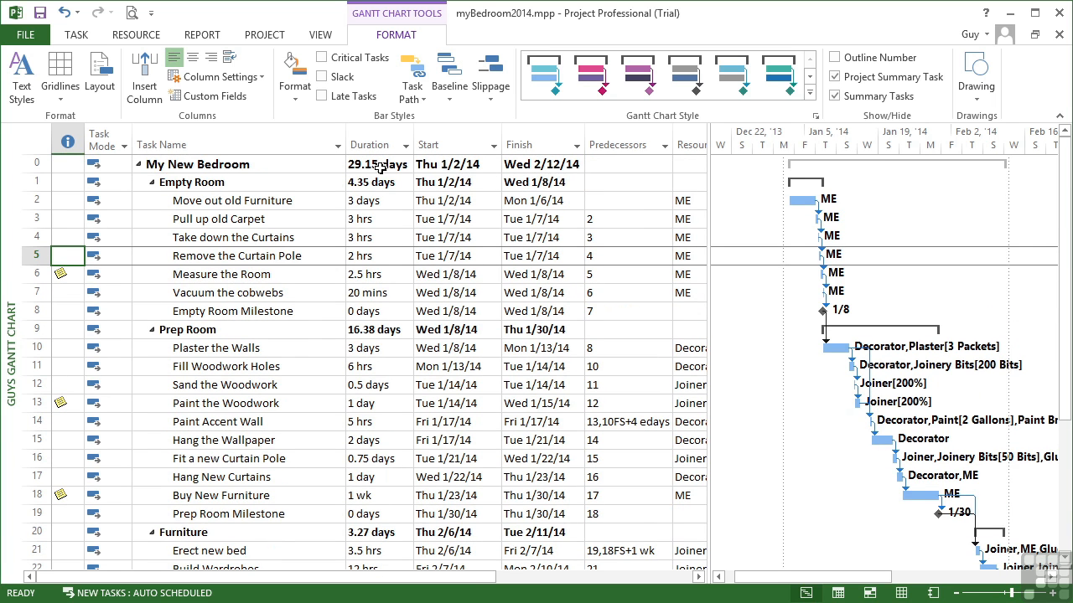
Reopen the bar styles and try to add the condition "non critical" to the tasks the Task style shows for
left_click(306, 99)
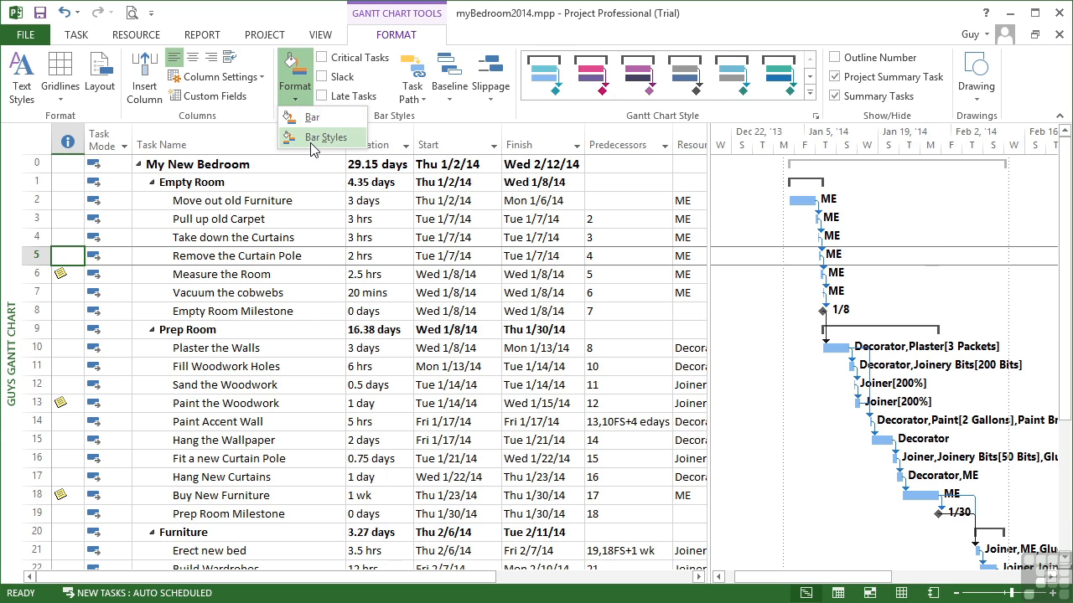
left_click(313, 143)
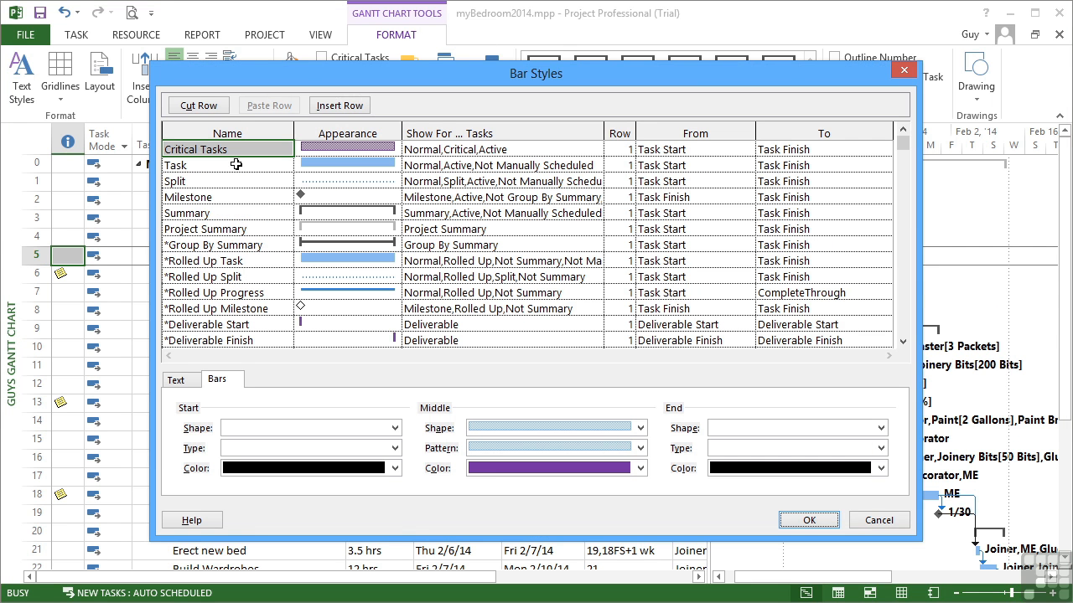
left_click(526, 165)
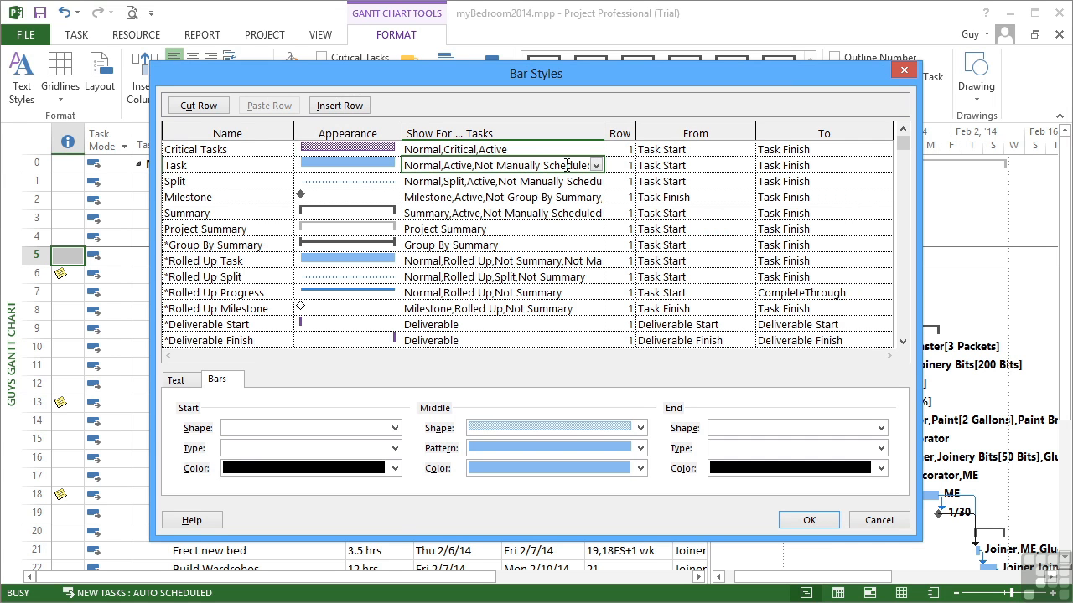
left_click(570, 165)
left_click(577, 165)
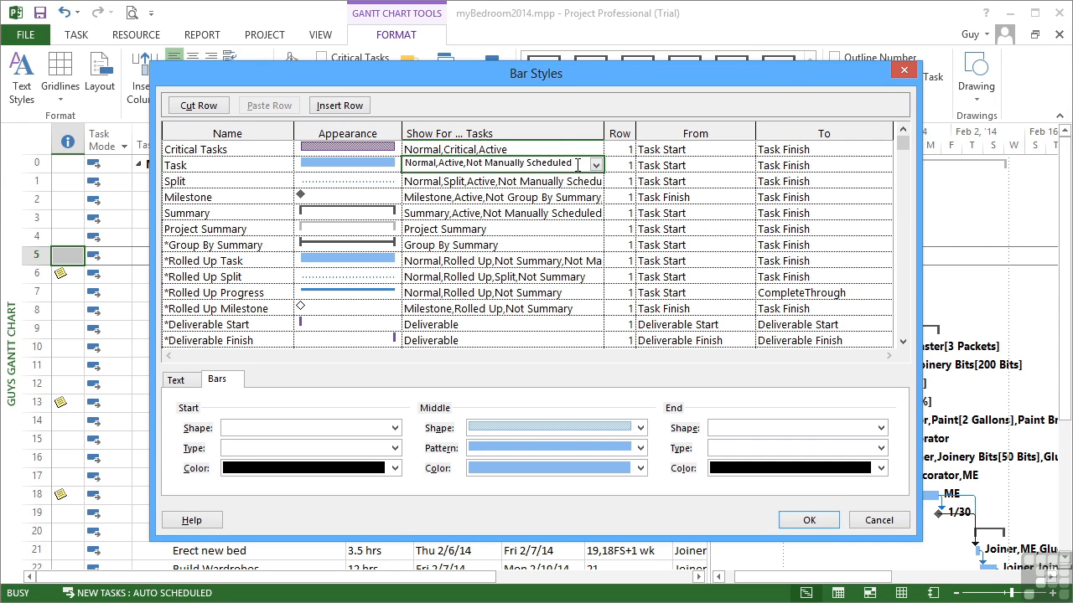
type(",")
type(" non")
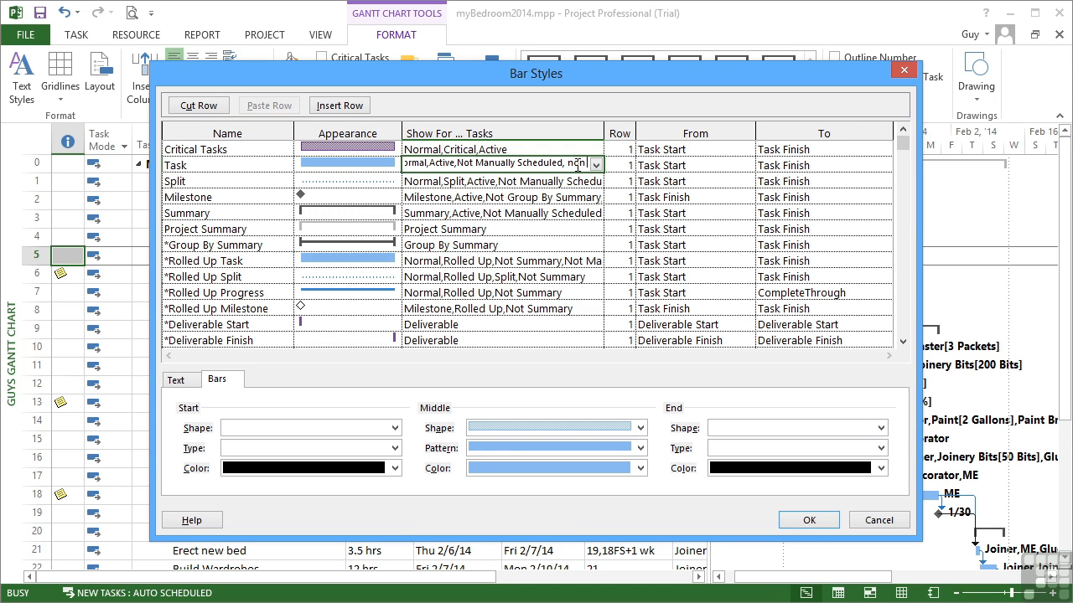
type(" critical")
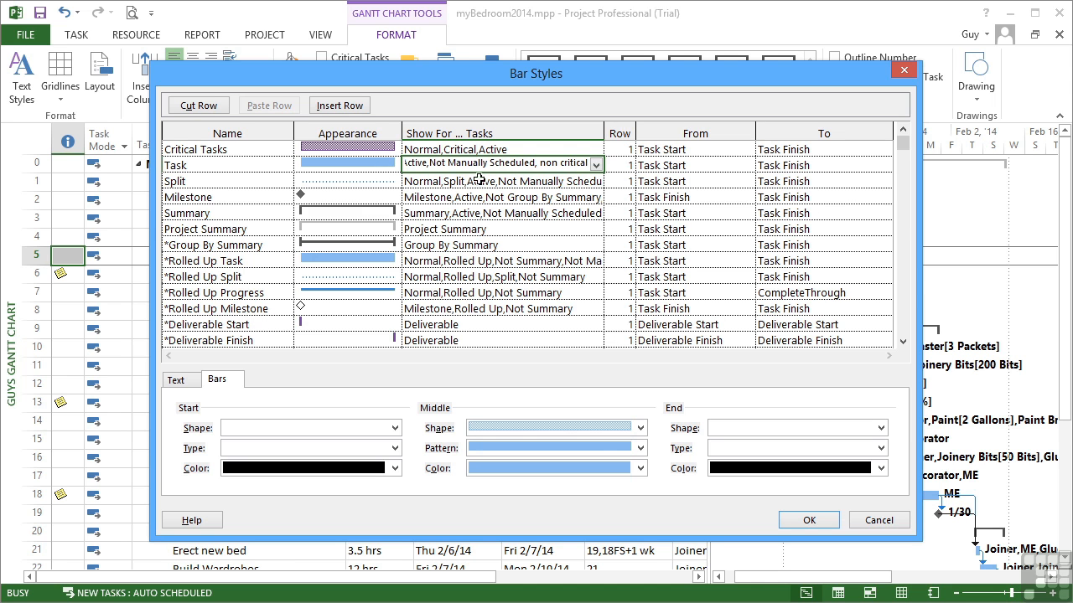
left_click(391, 174)
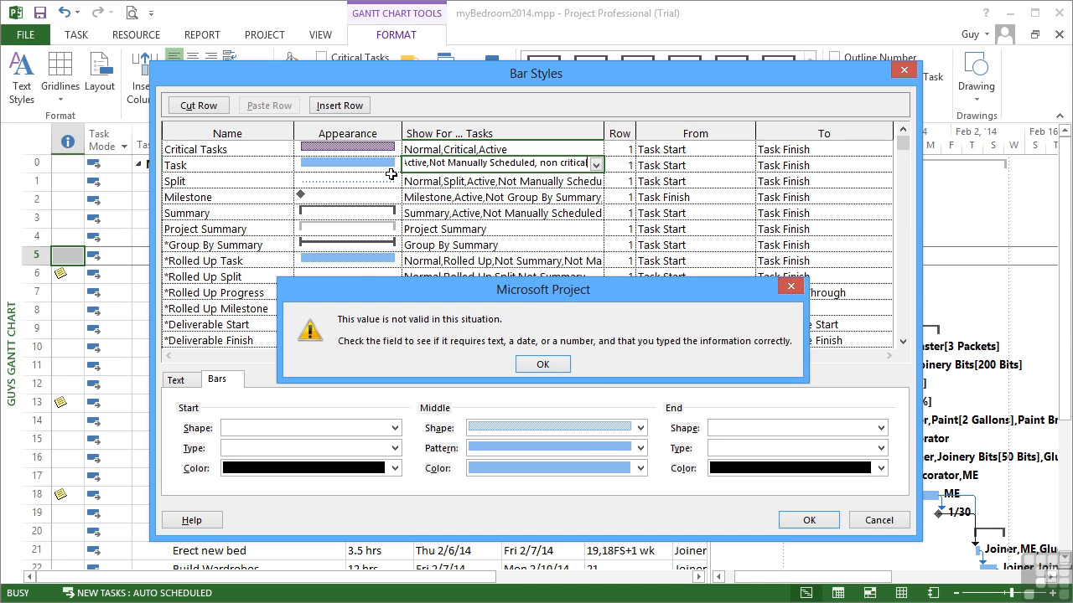
left_click(543, 365)
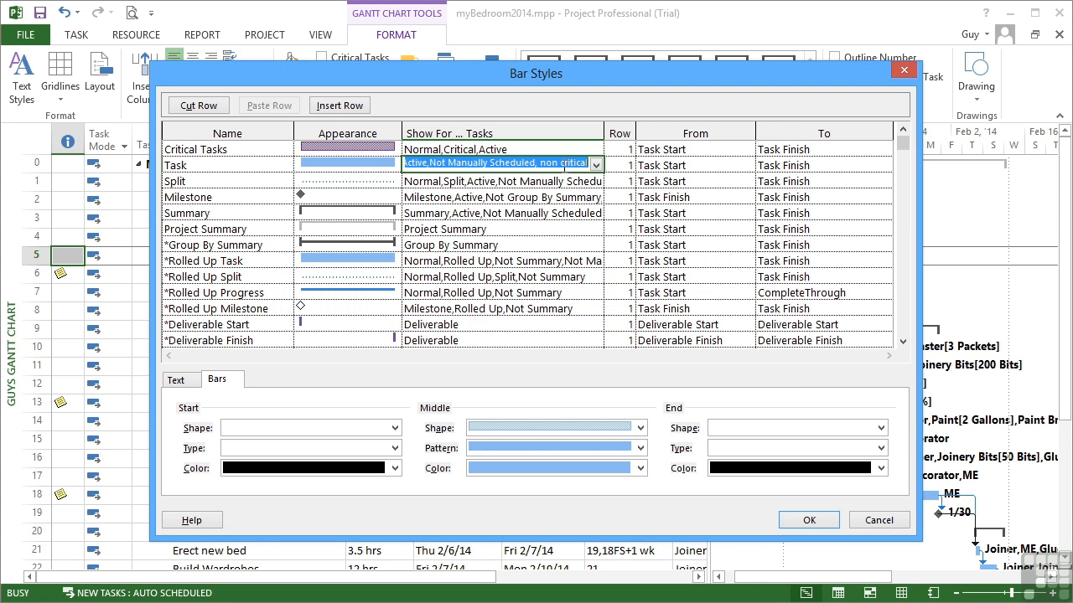
Correct the Task style's added condition to Noncritical and apply the bar styles
left_click(560, 165)
key("BackSpace")
left_click(646, 165)
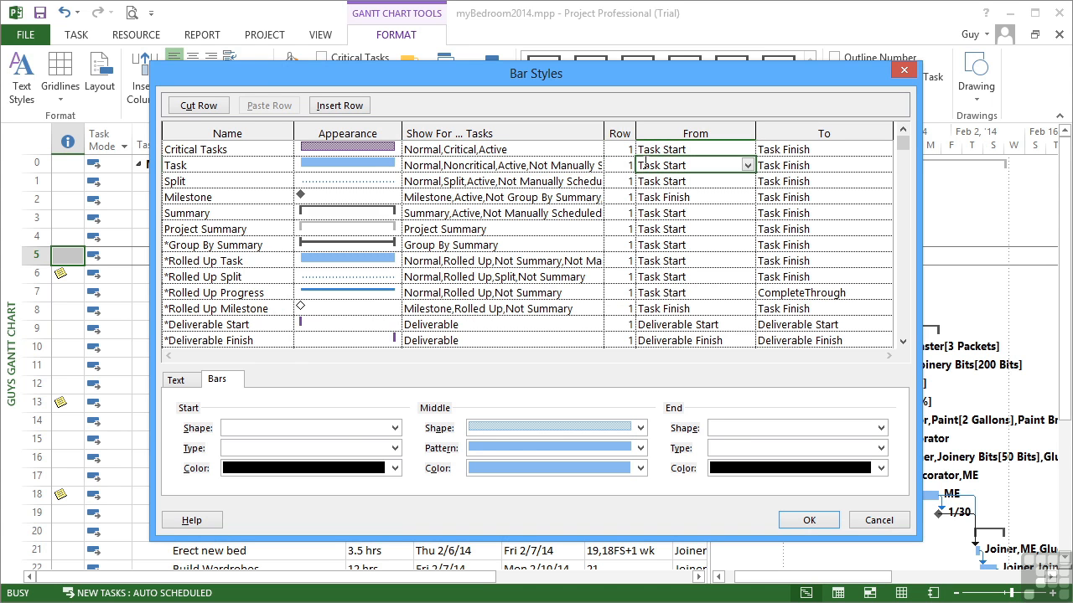
left_click(806, 520)
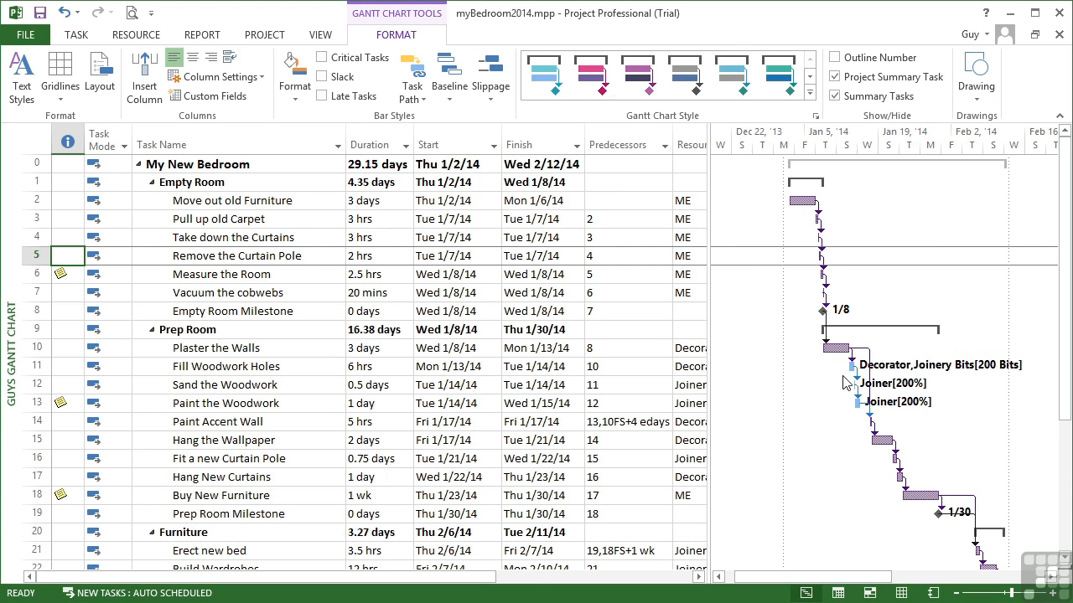
Examine the critical and noncritical bars throughout the Gantt chart and review the task conditions of the Critical Tasks and Task bar styles
scroll(851, 389, "down", 3)
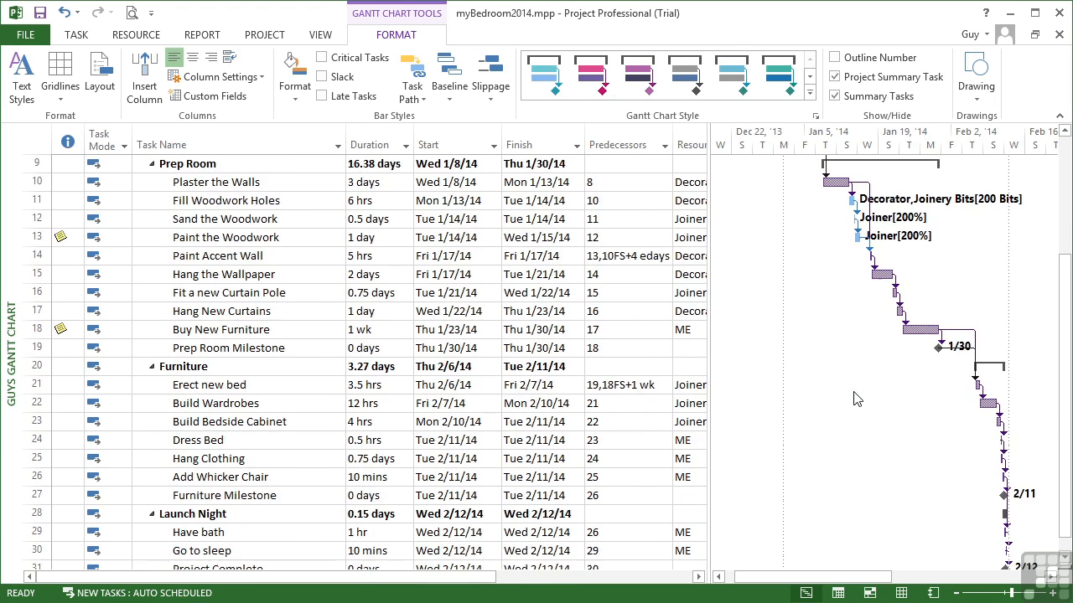
scroll(857, 399, "down", 2)
scroll(856, 403, "up", 5)
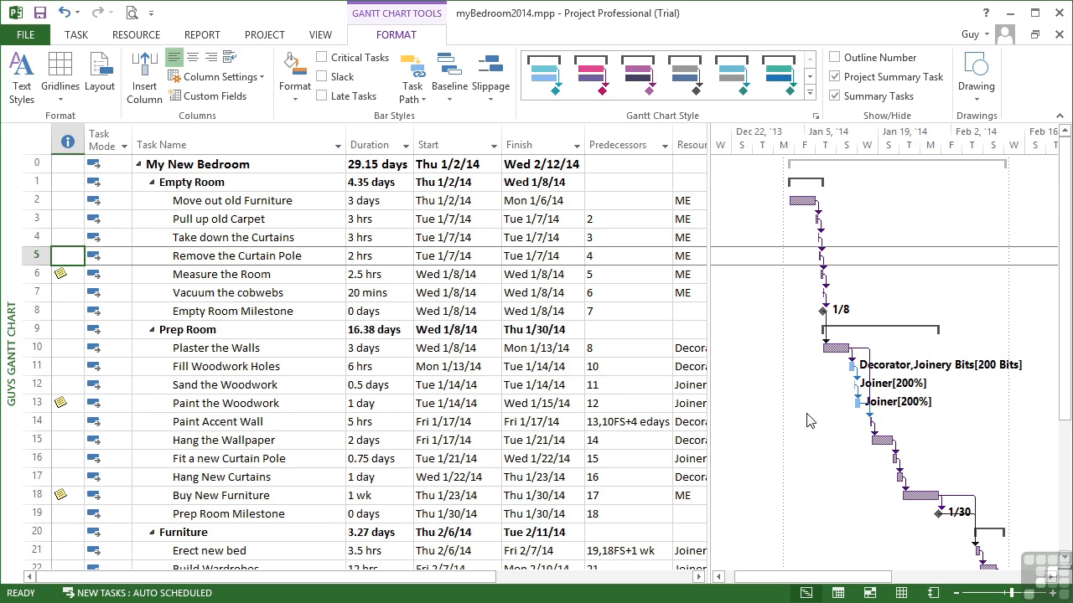
left_click(295, 99)
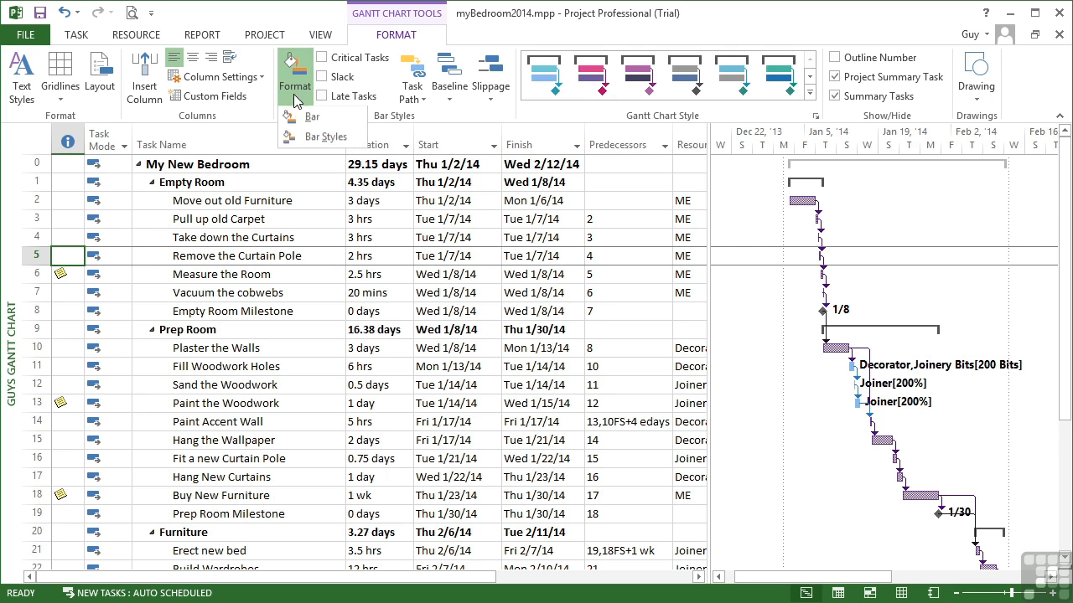
left_click(323, 137)
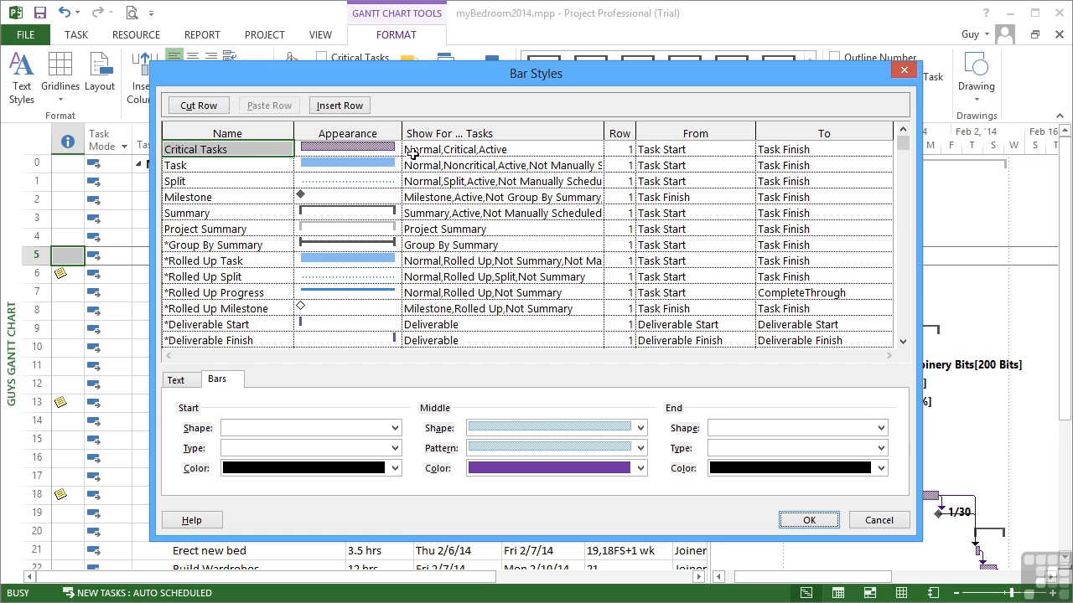
left_click(503, 166)
left_click(553, 165)
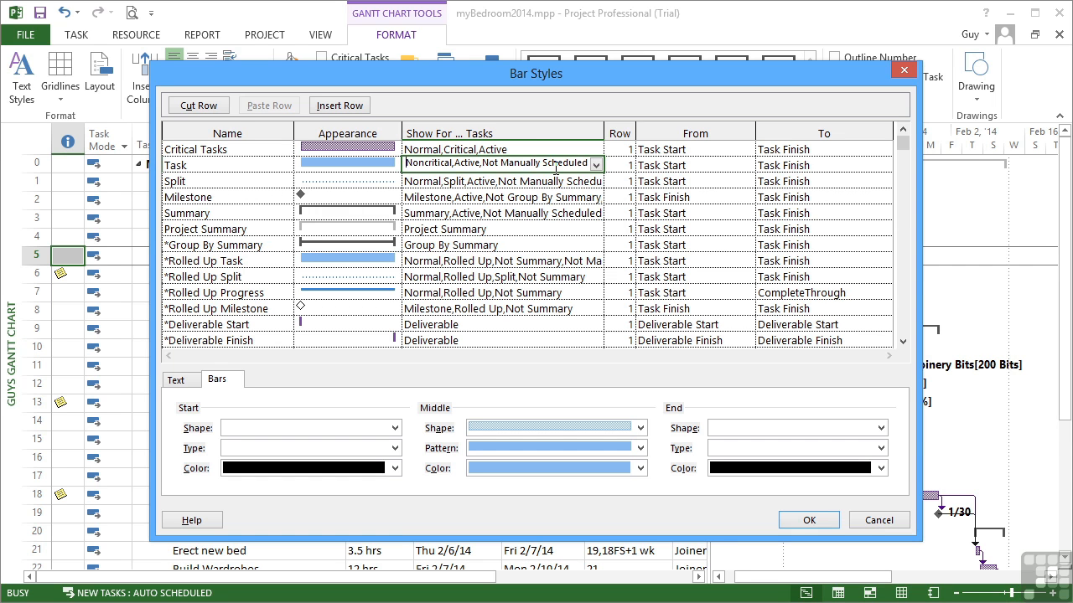
left_click(248, 162)
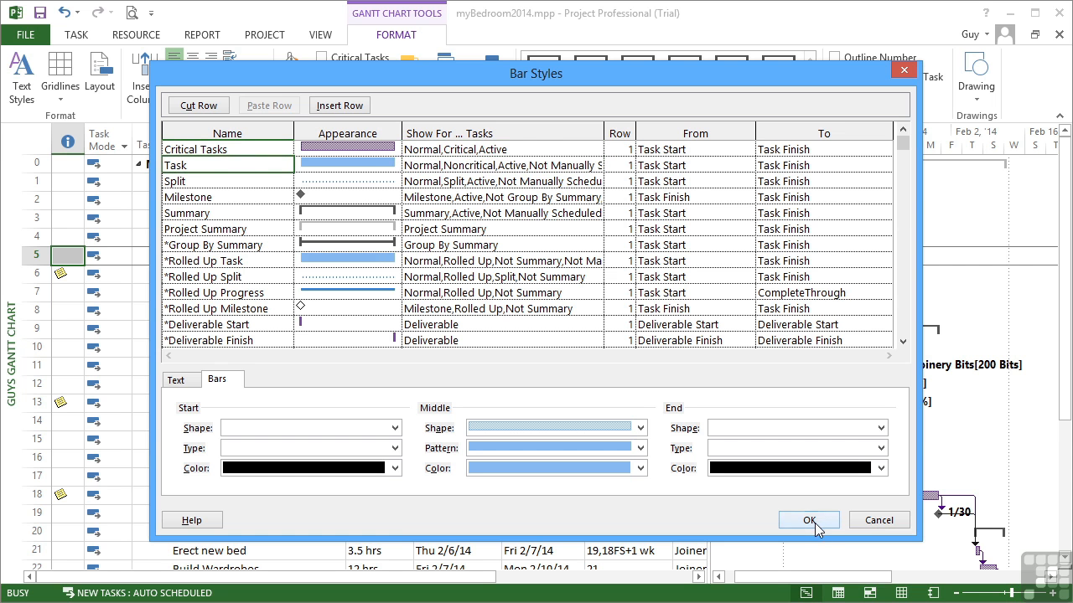